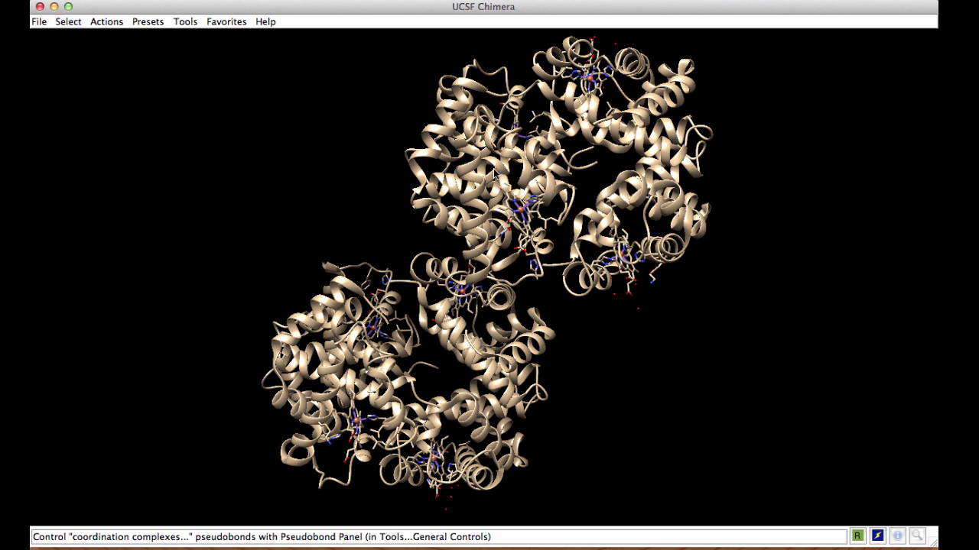
Step: Rotate the 2hbs model until its two tetramers sit one above the other
drag(304, 267, 458, 330)
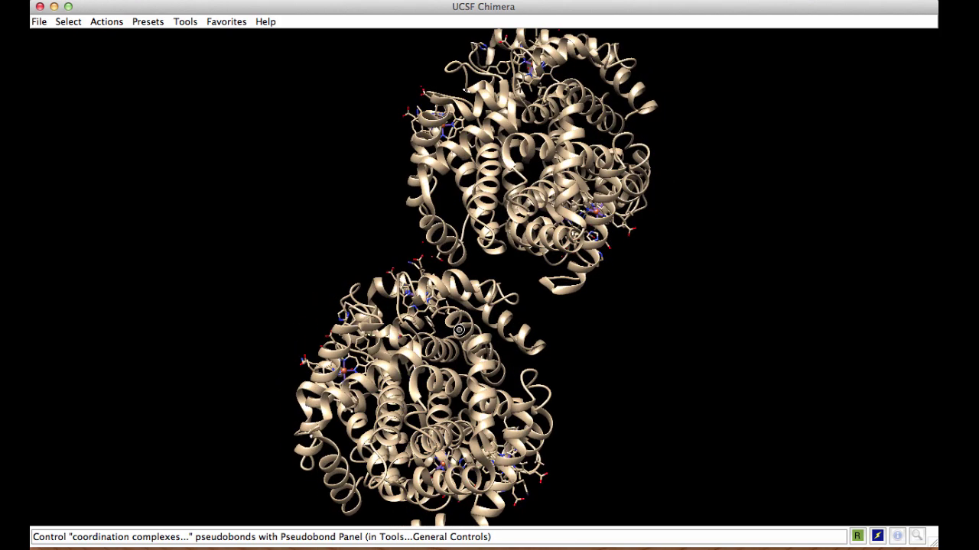
drag(417, 298, 474, 303)
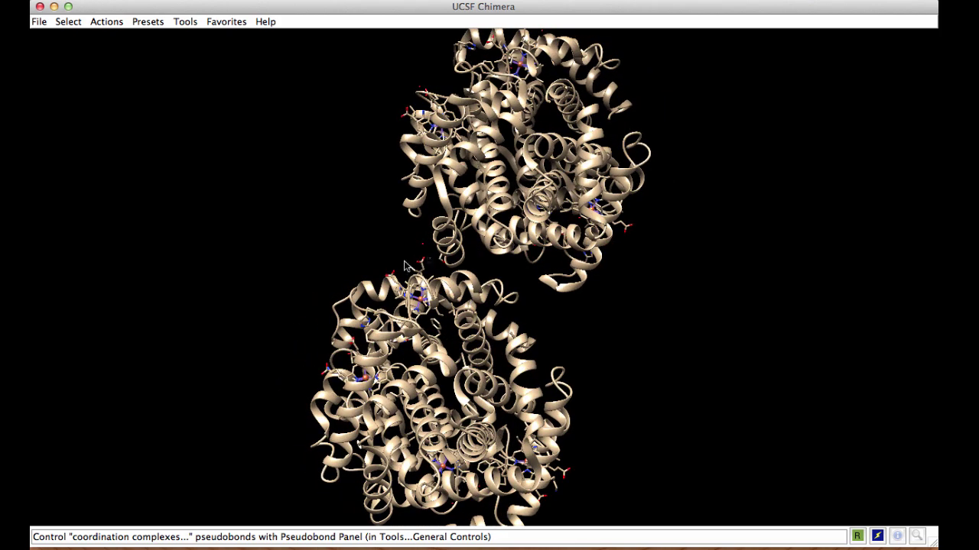
drag(412, 272, 442, 264)
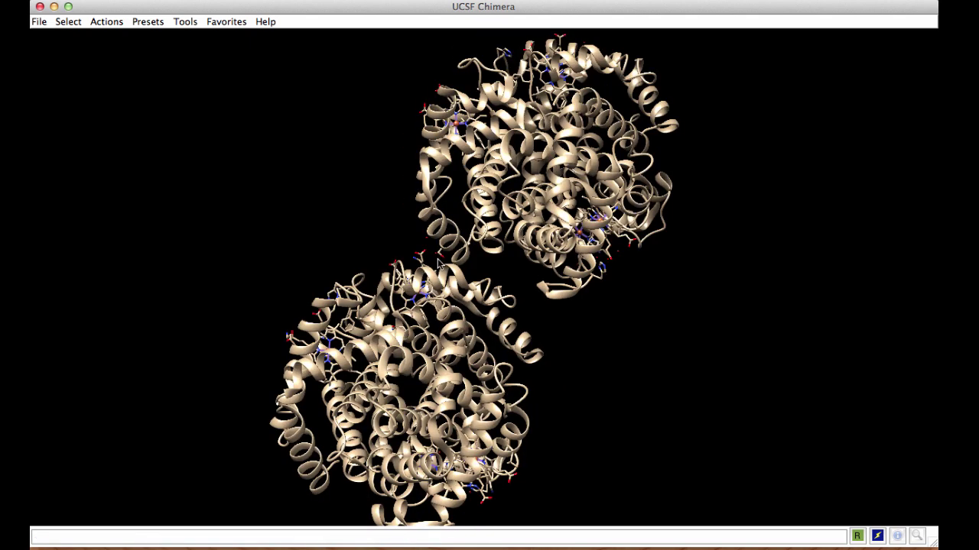
mouse_move(444, 262)
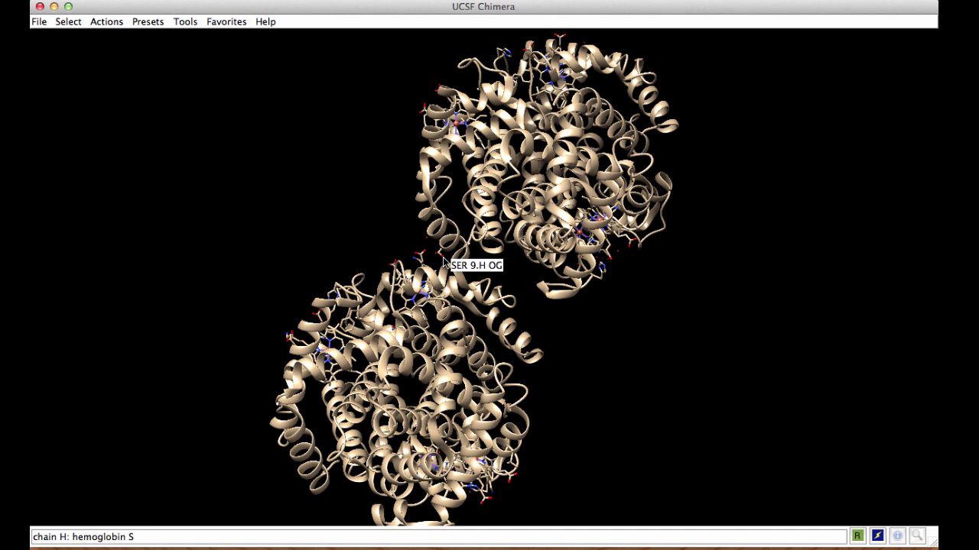
Step: Select an atom of chain H serine 9, then grow and shrink the selection with the arrow keys
ctrl+click(441, 257)
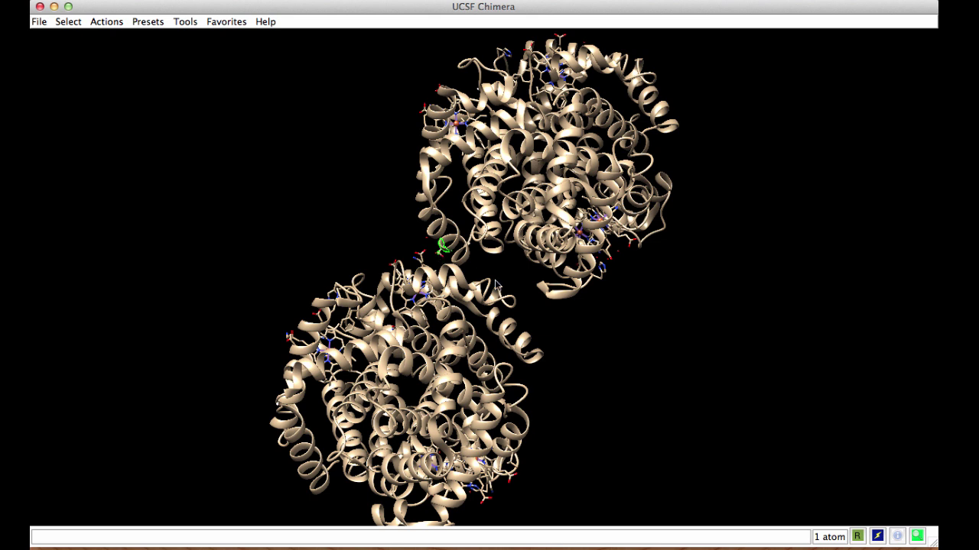
key(Up)
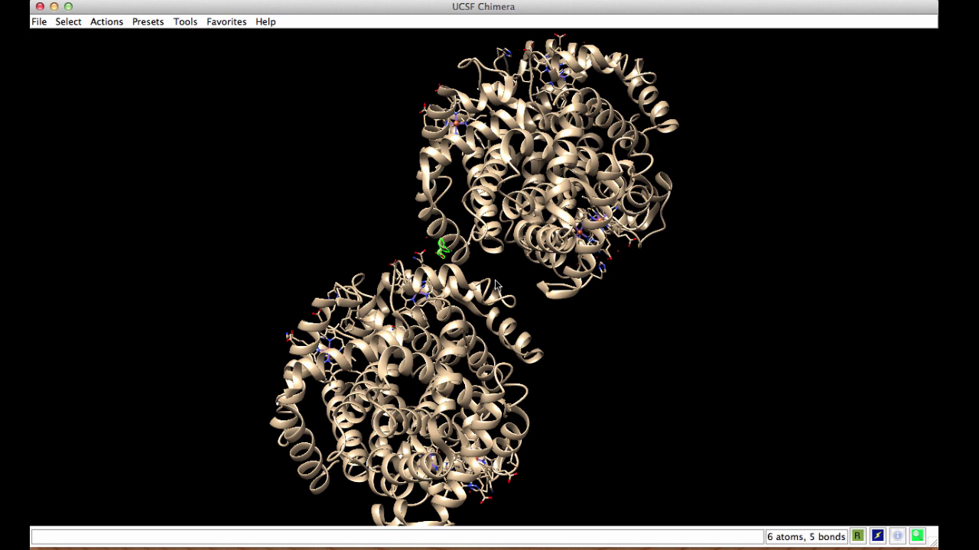
key(Up)
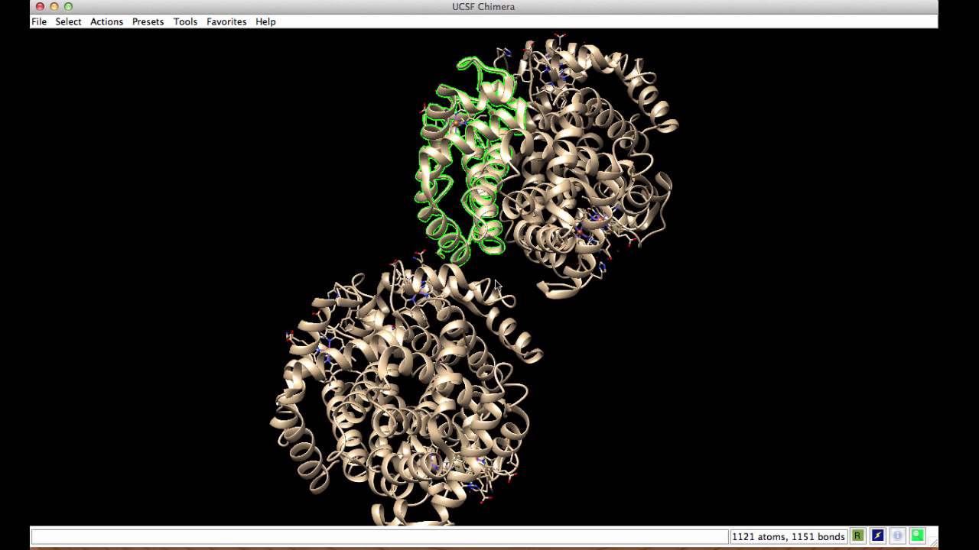
key(Down)
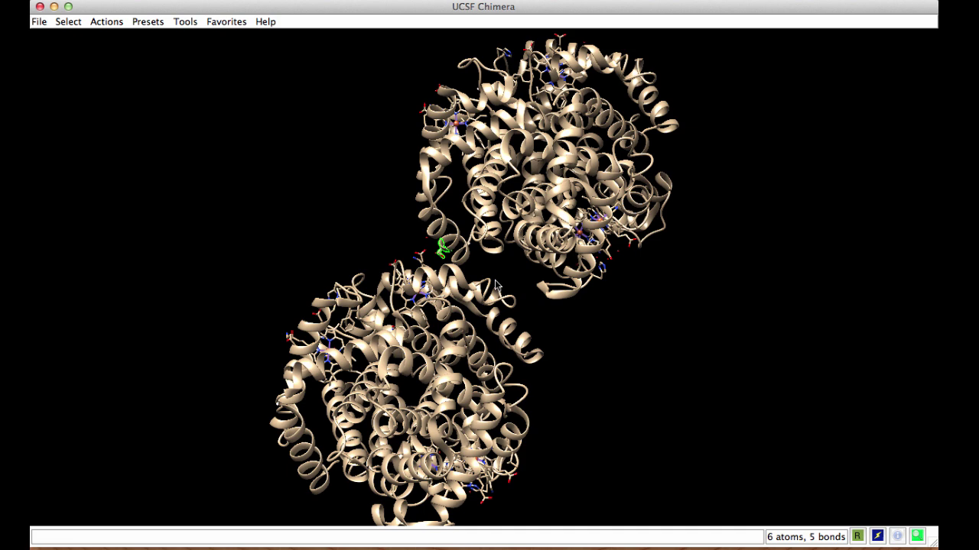
key(ctrl+a)
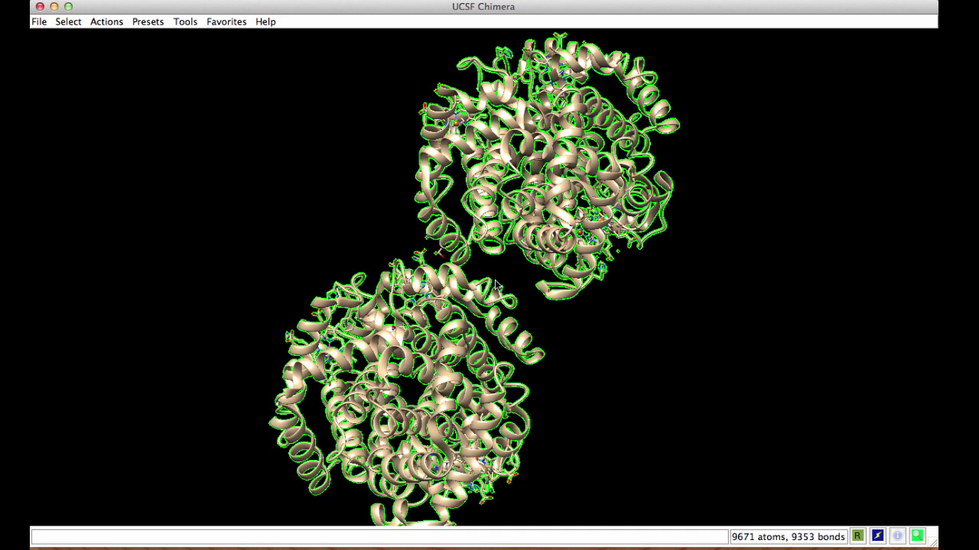
key(Down)
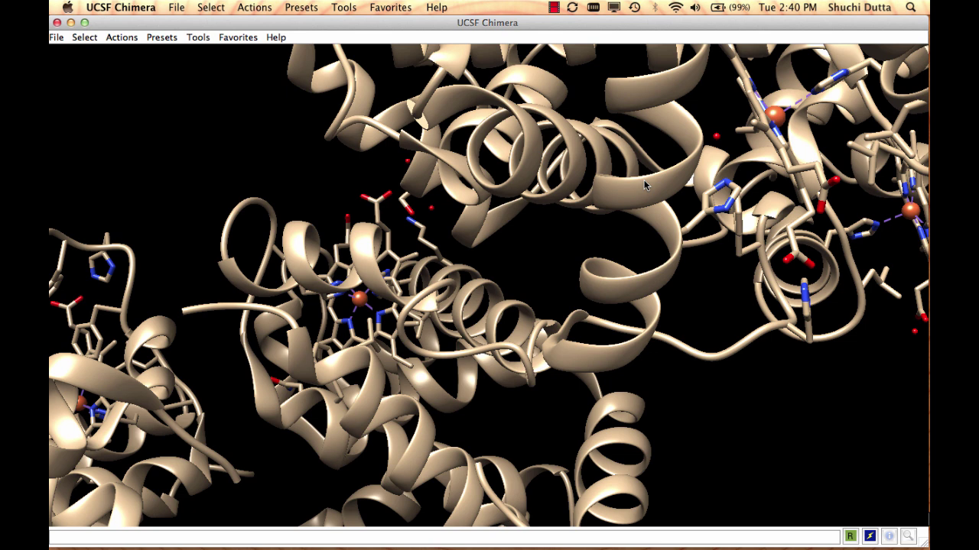
Step: Select a carboxylate oxygen and add three neighbouring atoms to the selection
ctrl+click(363, 197)
ctrl+shift+click(390, 194)
ctrl+shift+click(411, 214)
ctrl+shift+click(347, 217)
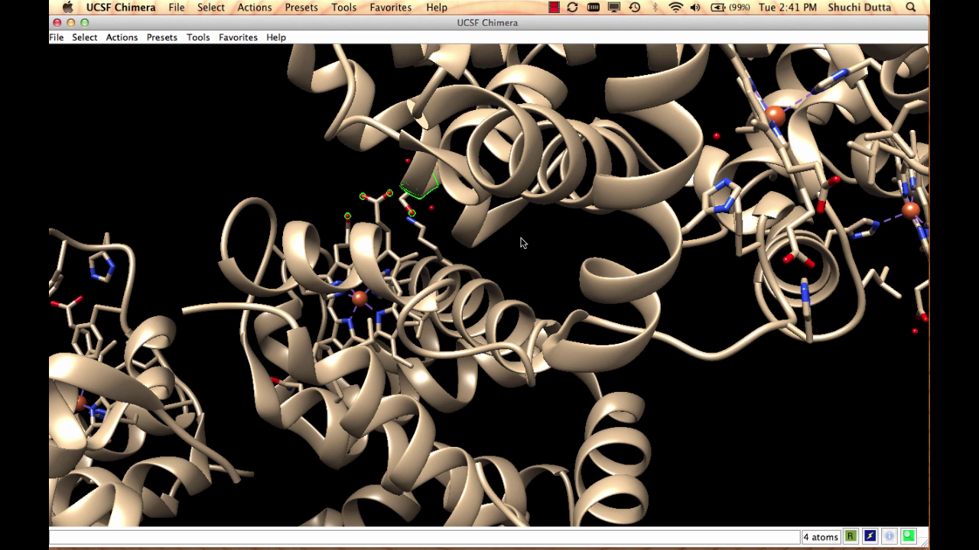
Step: Box-select the residues around the heme pocket, then clear the selection
mouse_move(170, 95)
ctrl+mouse_down()
mouse_move(224, 120)
mouse_move(345, 238)
mouse_move(536, 305)
ctrl+mouse_up()
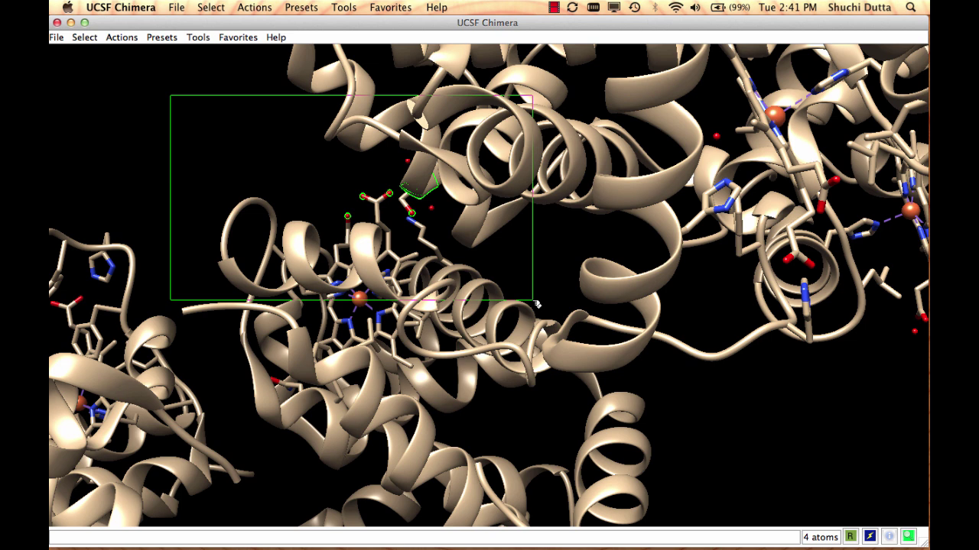
ctrl+drag(537, 304, 535, 303)
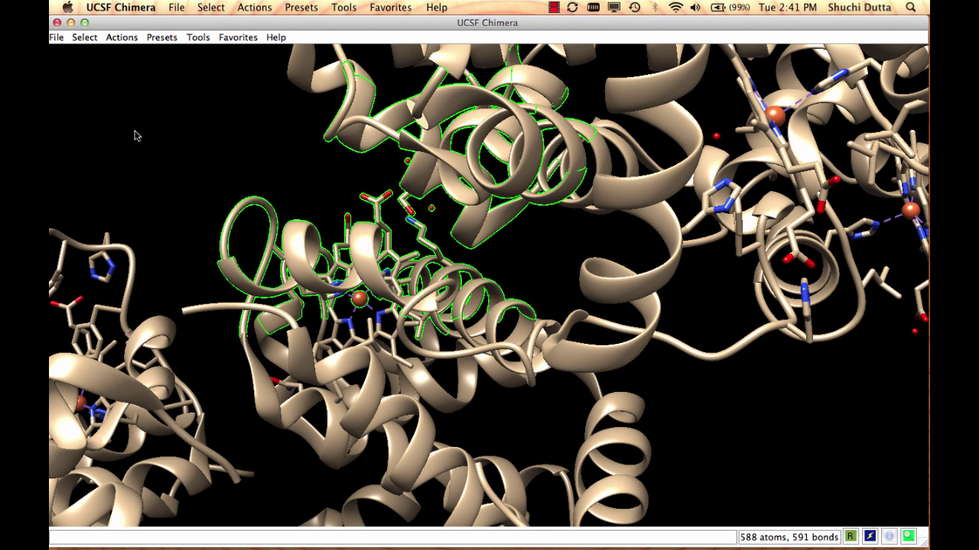
ctrl+click(222, 154)
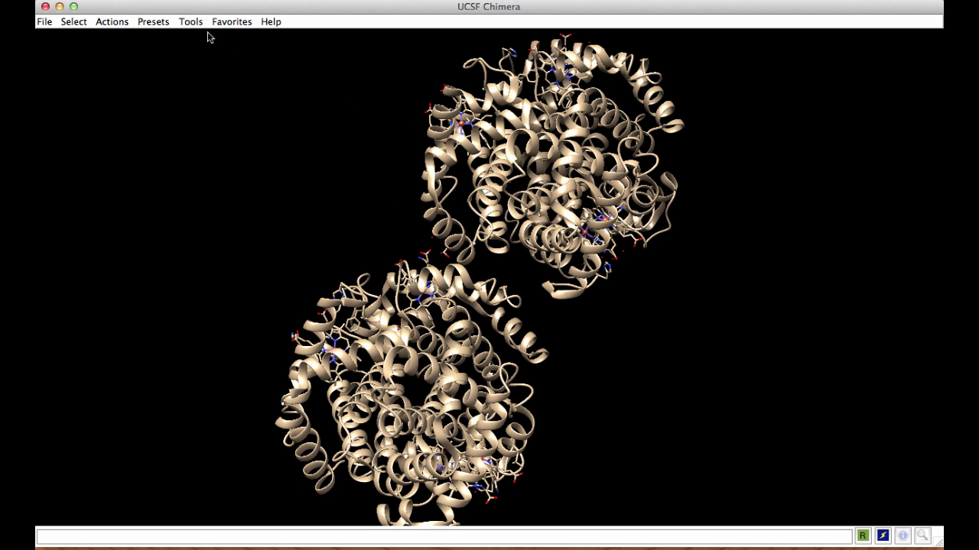
Step: Show the 2hbs chain H sequence using Favorites > Sequence
click(227, 24)
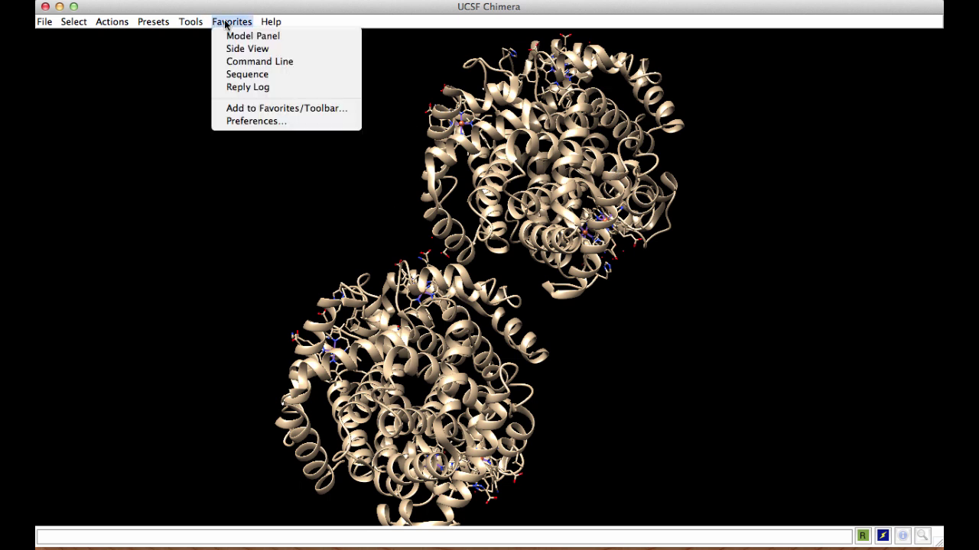
click(234, 75)
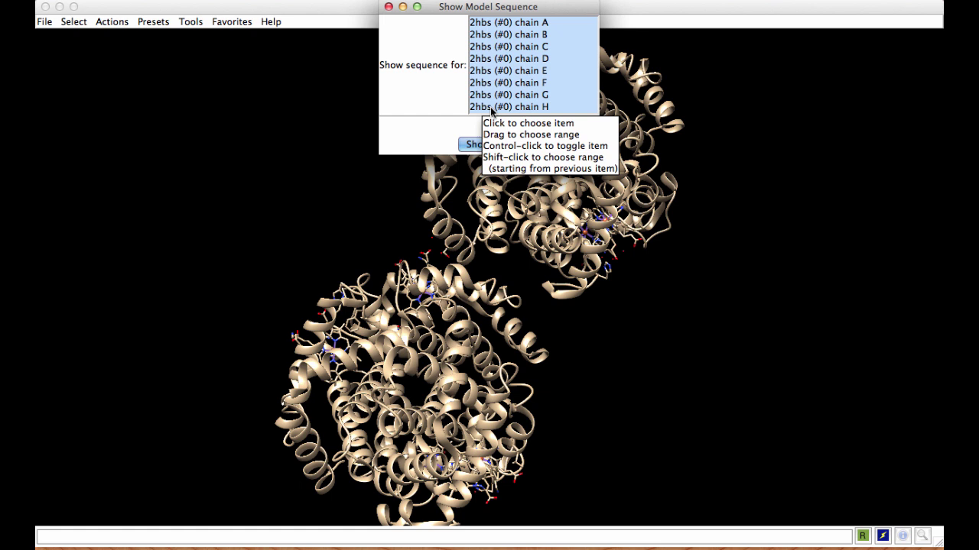
click(490, 107)
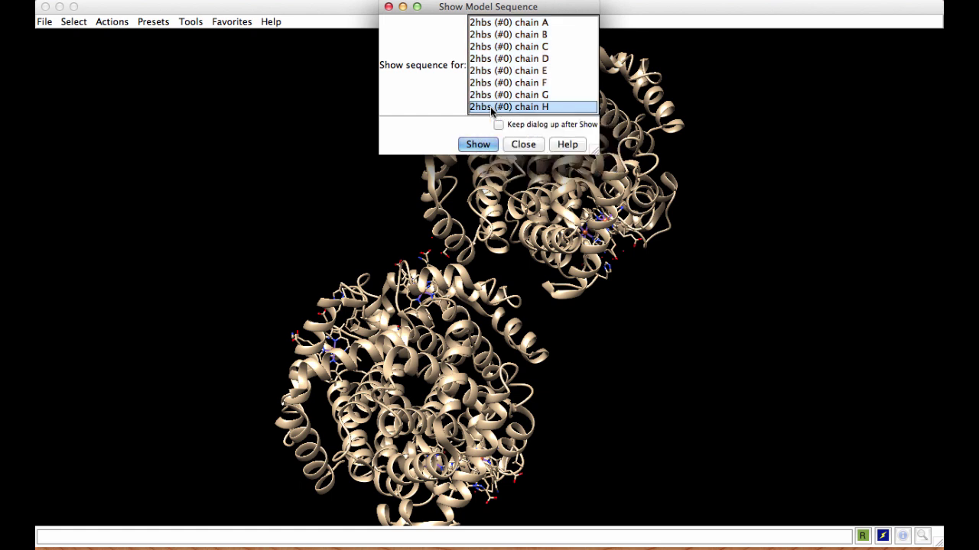
click(471, 145)
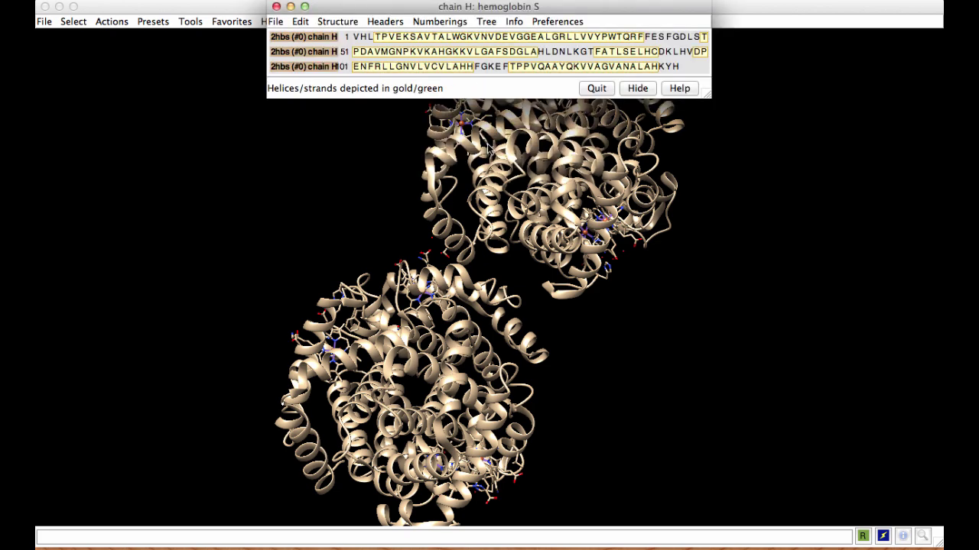
Step: Move the sequence viewer aside and select valine 6 in the chain H sequence
drag(413, 16, 293, 48)
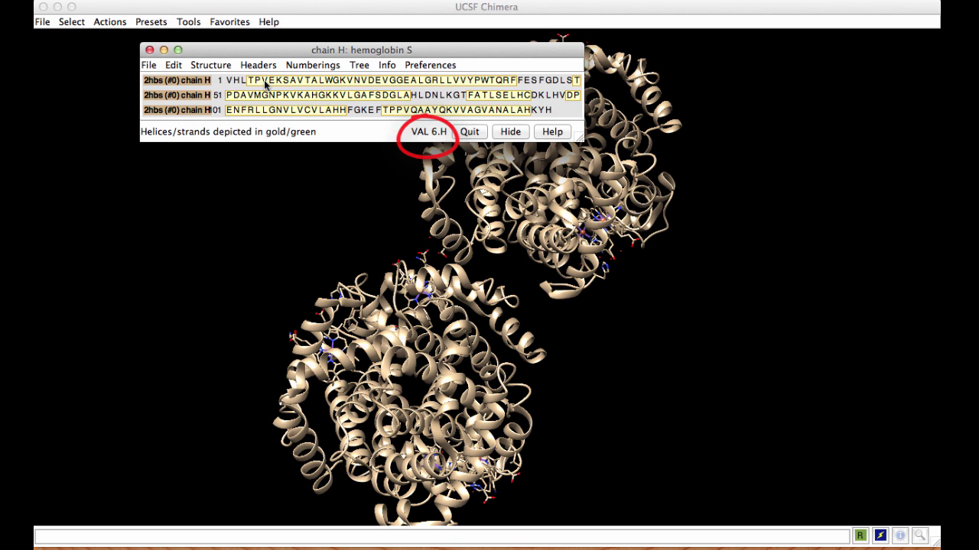
click(264, 80)
click(264, 80)
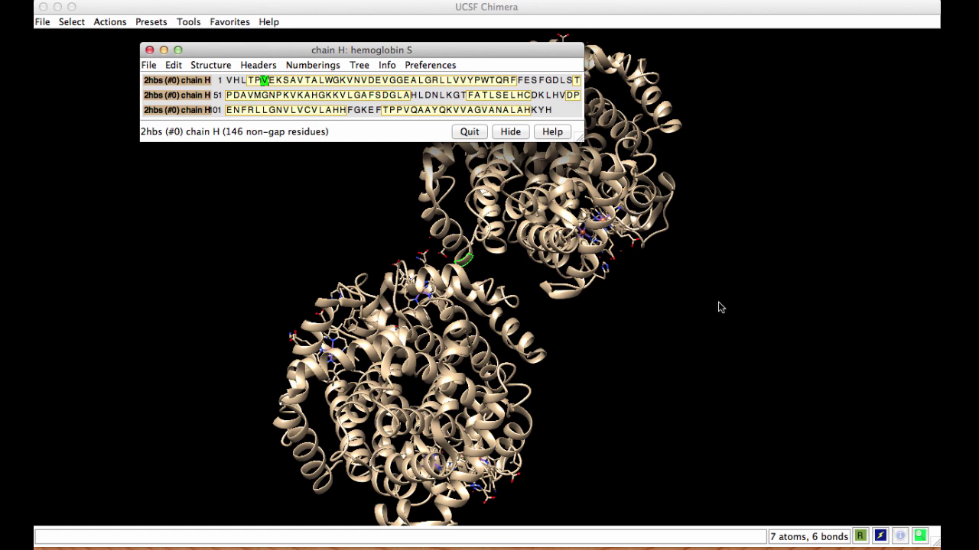
drag(223, 50, 590, 44)
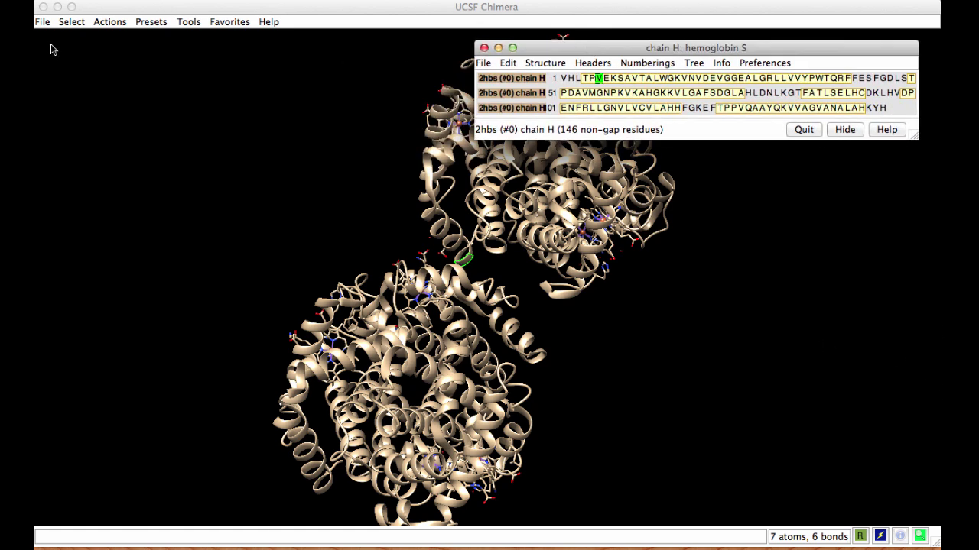
Step: Display valine 6's atoms as sticks via Actions > Atoms/Bonds > show
click(115, 23)
mouse_move(115, 38)
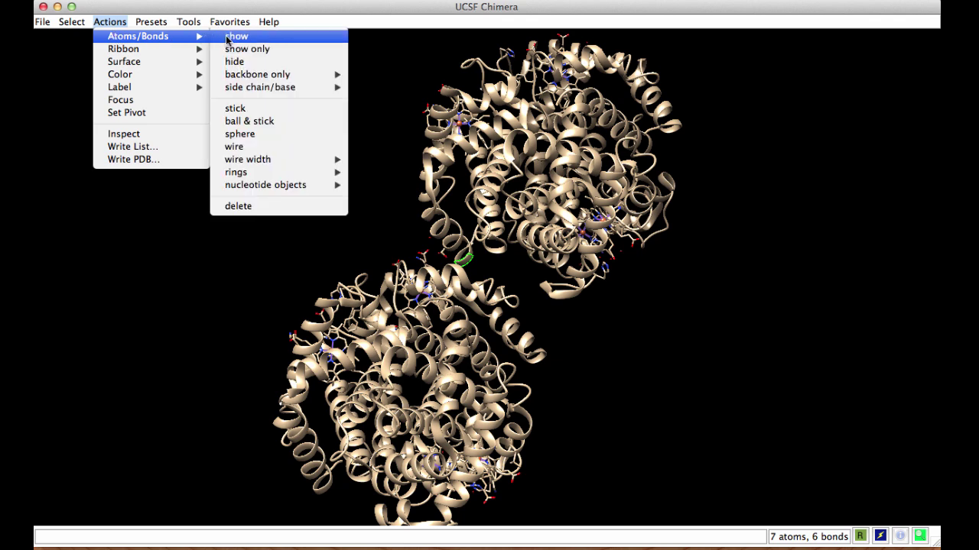
click(227, 36)
Step: Focus the view on valine 6 and rotate and zoom in around it
click(110, 22)
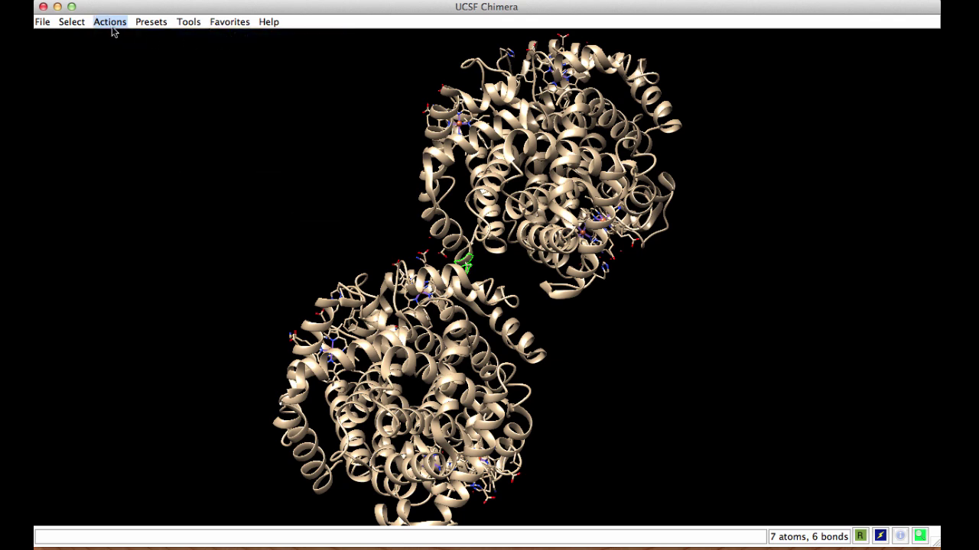
click(126, 102)
drag(666, 203, 696, 286)
scroll(345, 302, up, 3)
drag(346, 302, 360, 302)
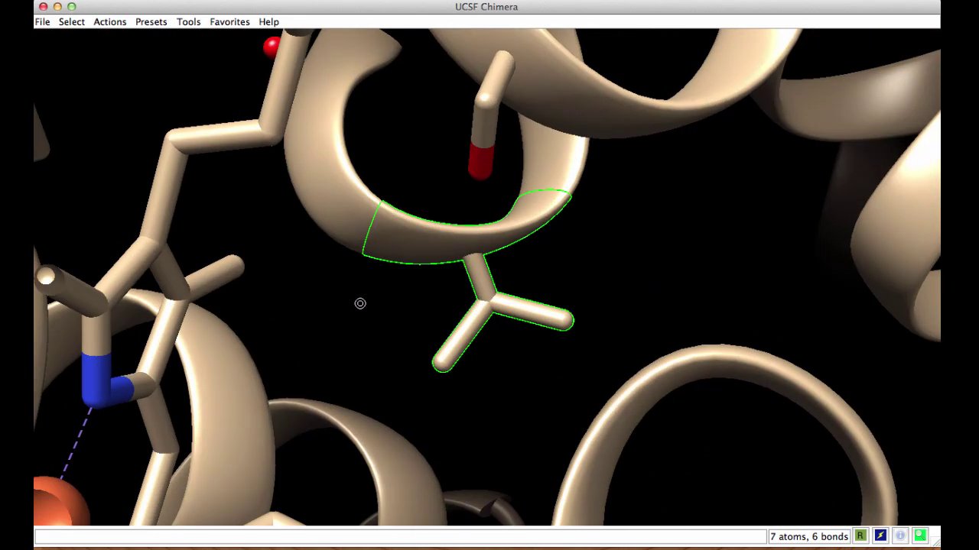